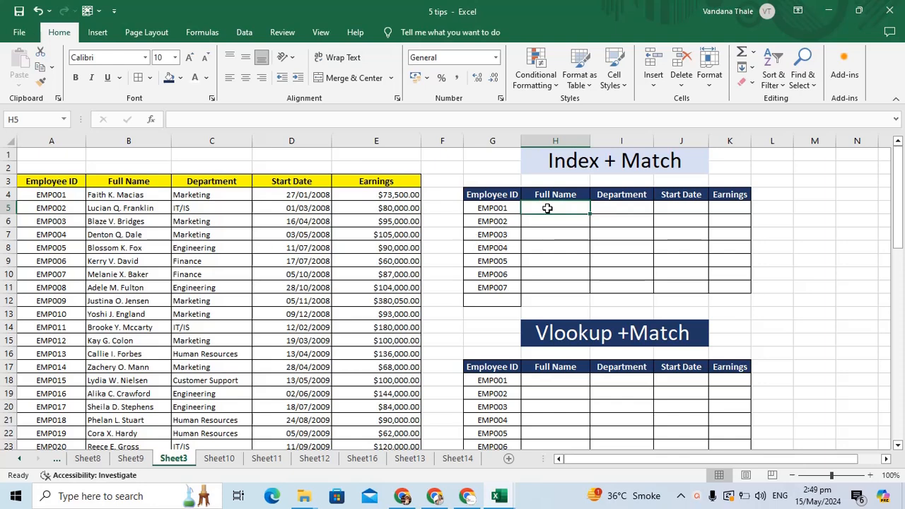
- Begin an INDEX formula in H5 with the employee data range A4:E53 as the array
type("=i")
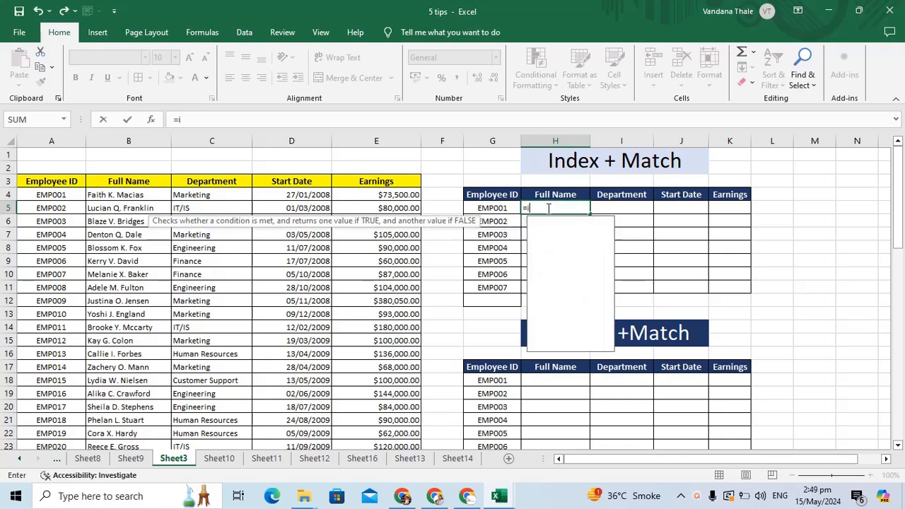
type("ndex")
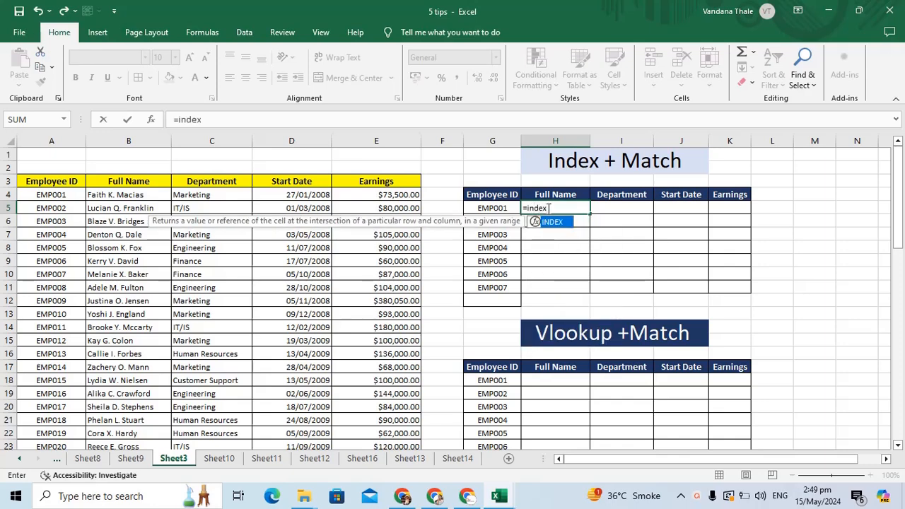
type("(")
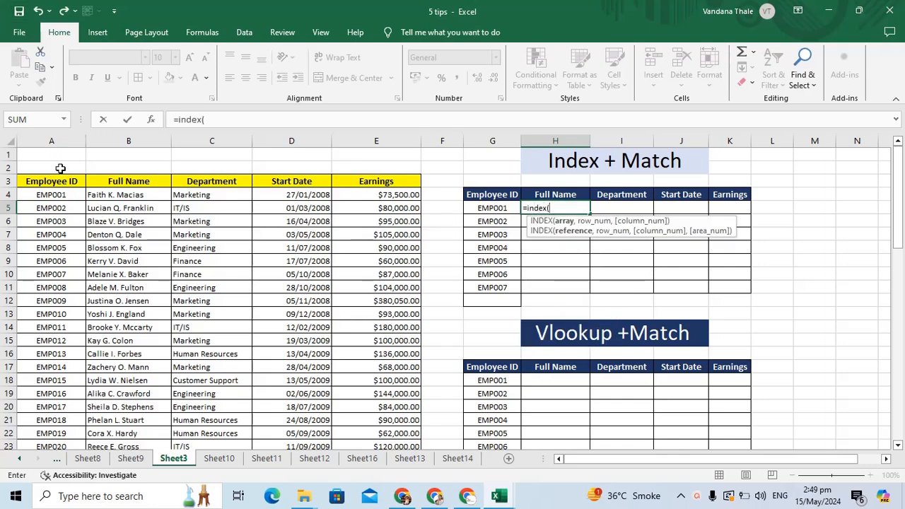
left_click_drag(53, 189, 401, 423)
scroll(477, 212, "up", 4)
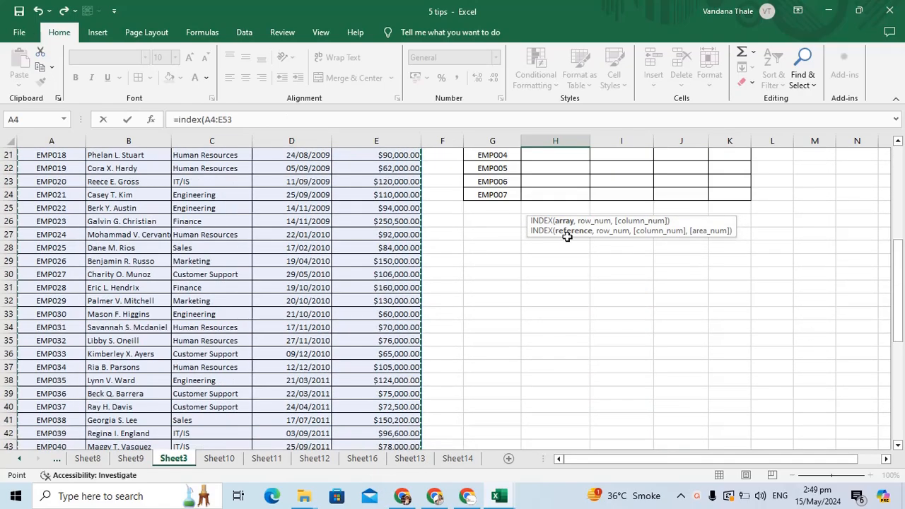
scroll(522, 178, "up", 7)
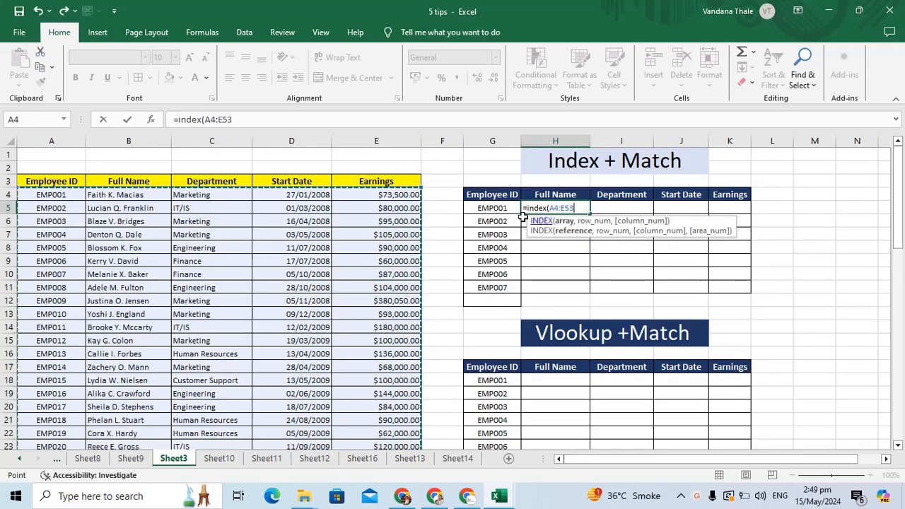
type(",")
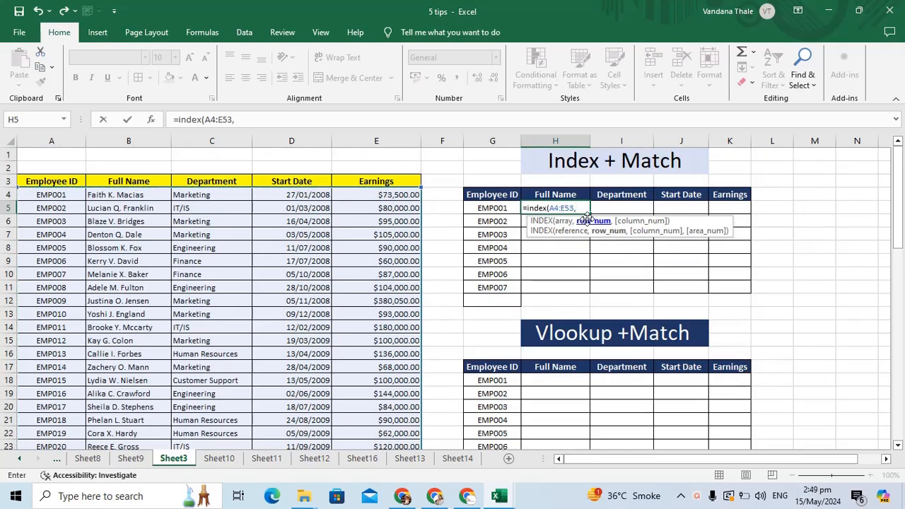
- Supply the INDEX row number with an exact match of G5 in the Employee ID range: MATCH(G5,A4:A53,0)
type("ma")
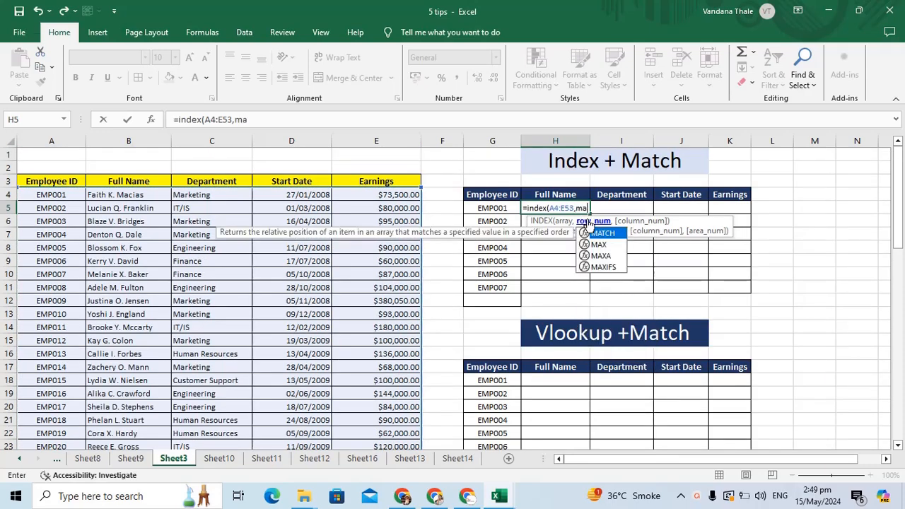
type("tch")
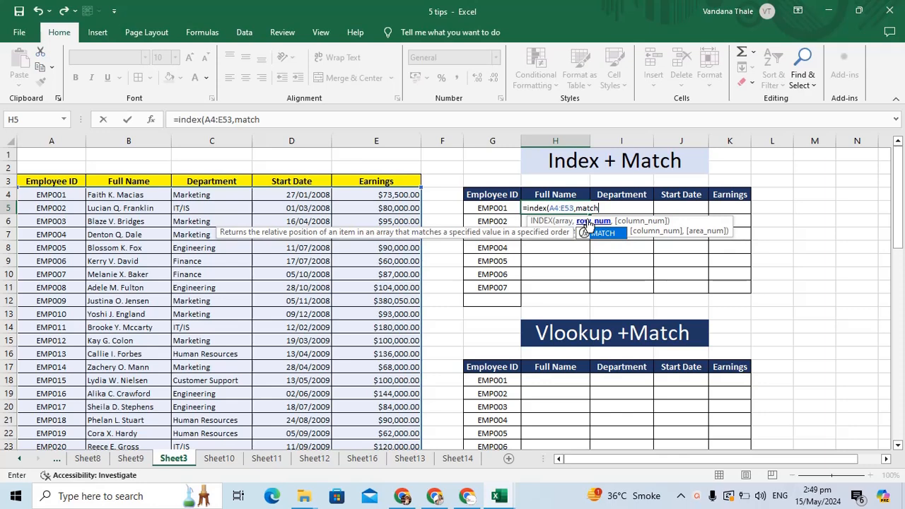
type("(")
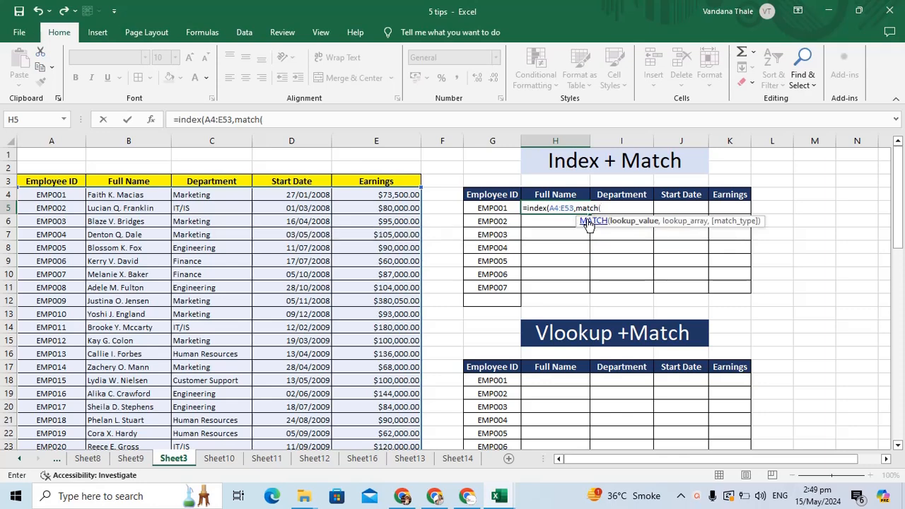
left_click(506, 208)
type(",")
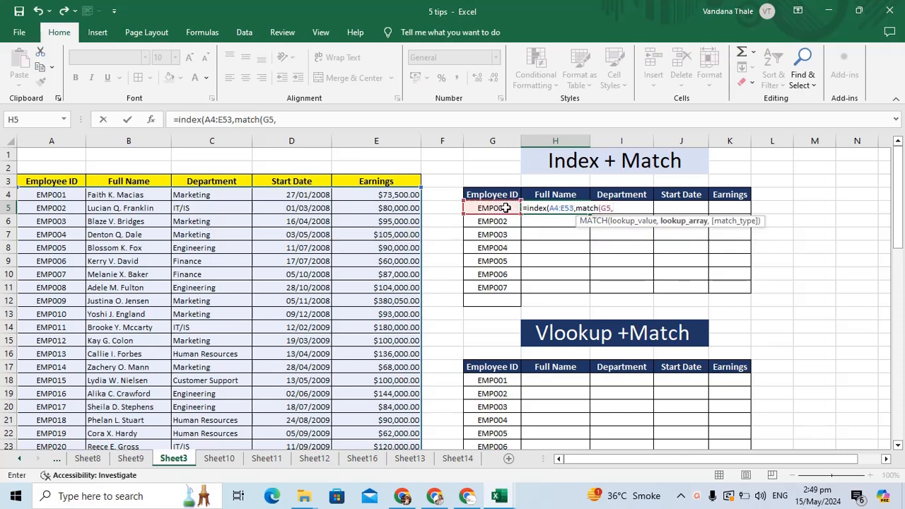
left_click_drag(50, 195, 58, 418)
scroll(539, 328, "up", 11)
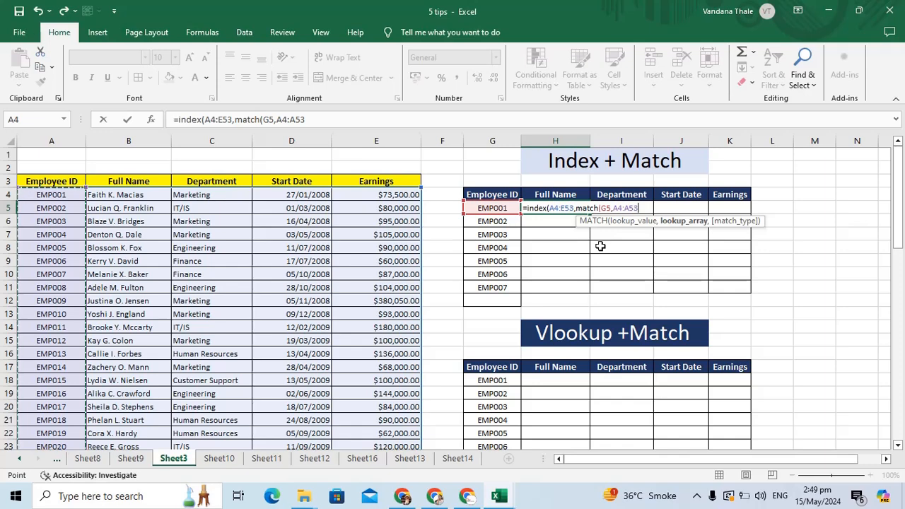
type(",")
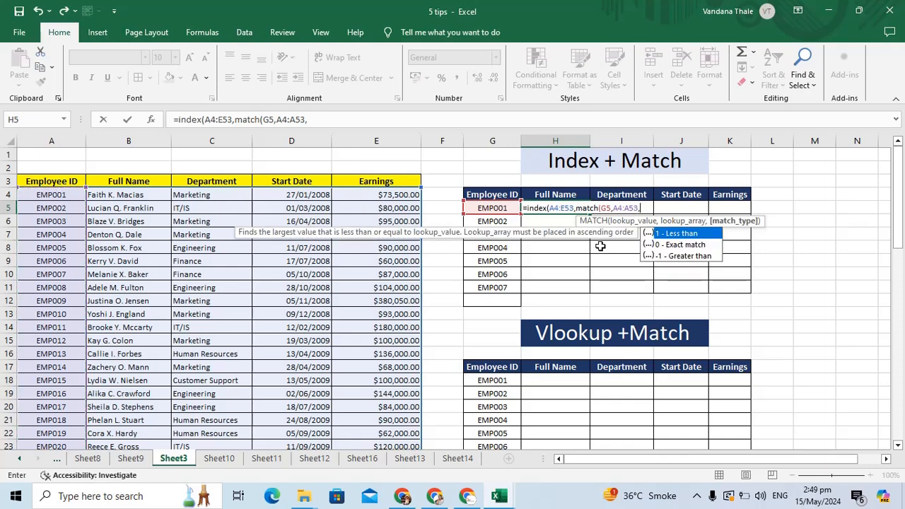
type("0),")
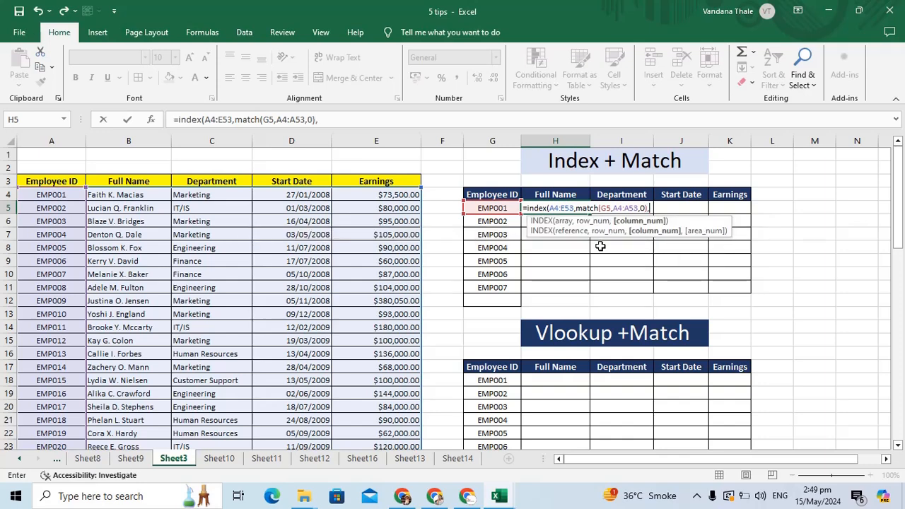
- Supply the column number with MATCH(H4,A3:E3,0) and complete the INDEX formula in H5
type("matc")
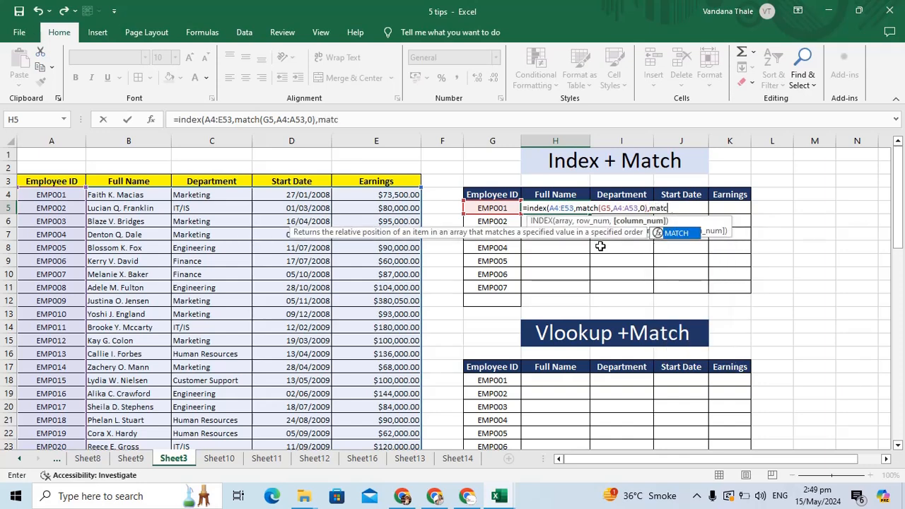
type("h(")
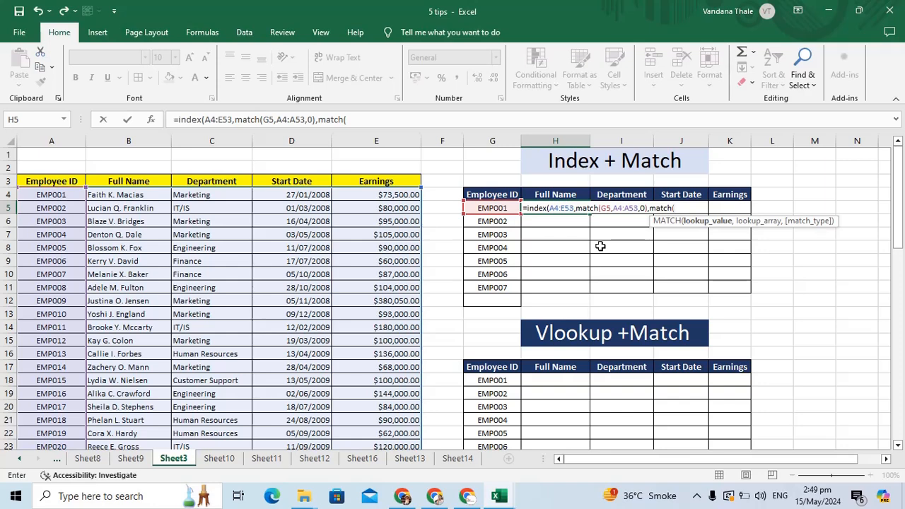
left_click(550, 194)
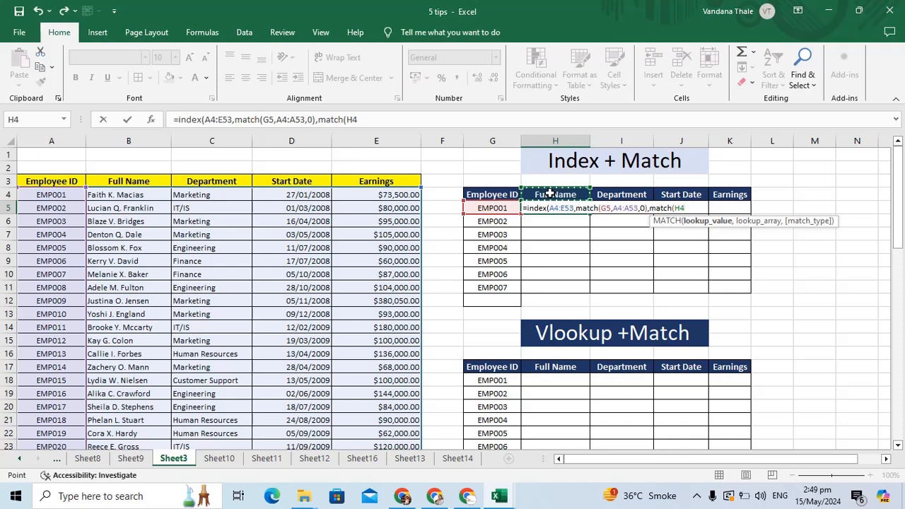
type(",")
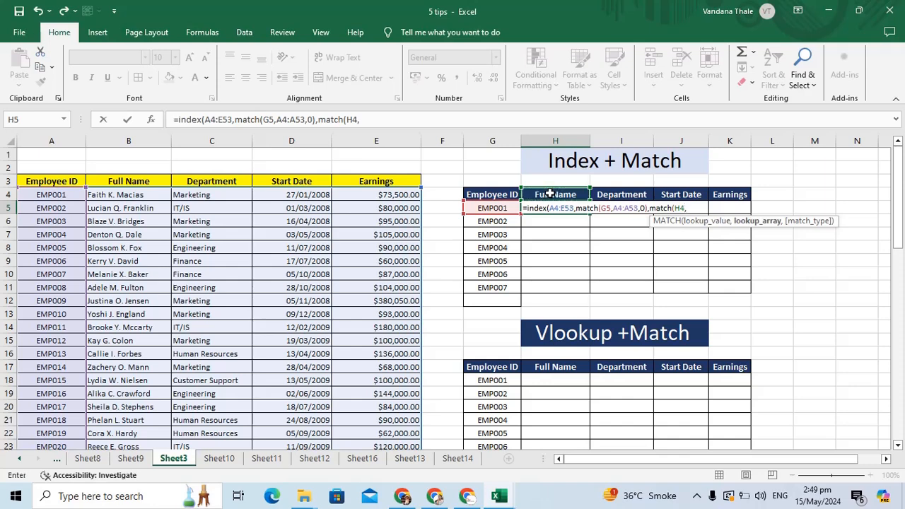
left_click_drag(29, 181, 380, 182)
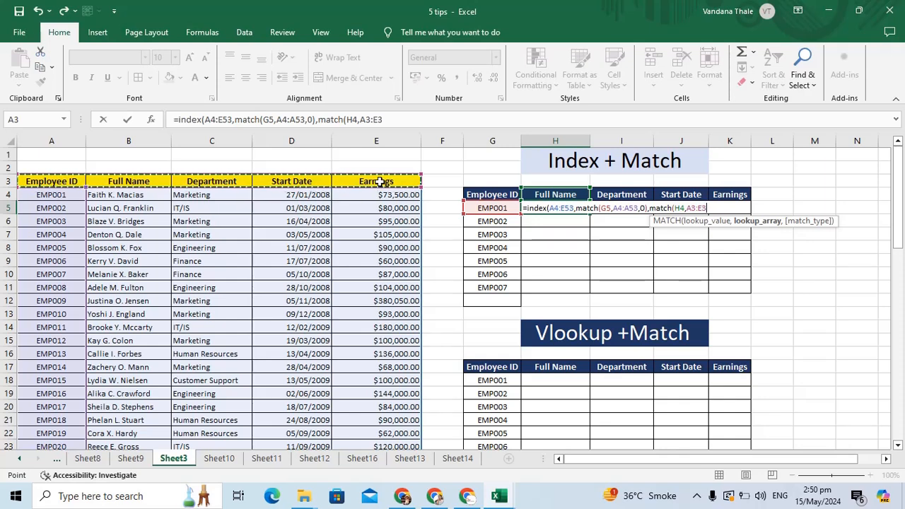
type(",0")
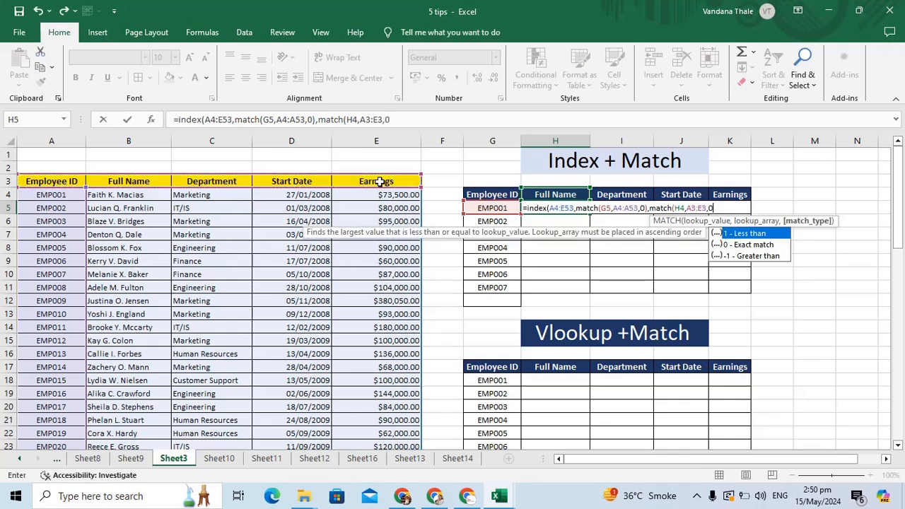
type("))")
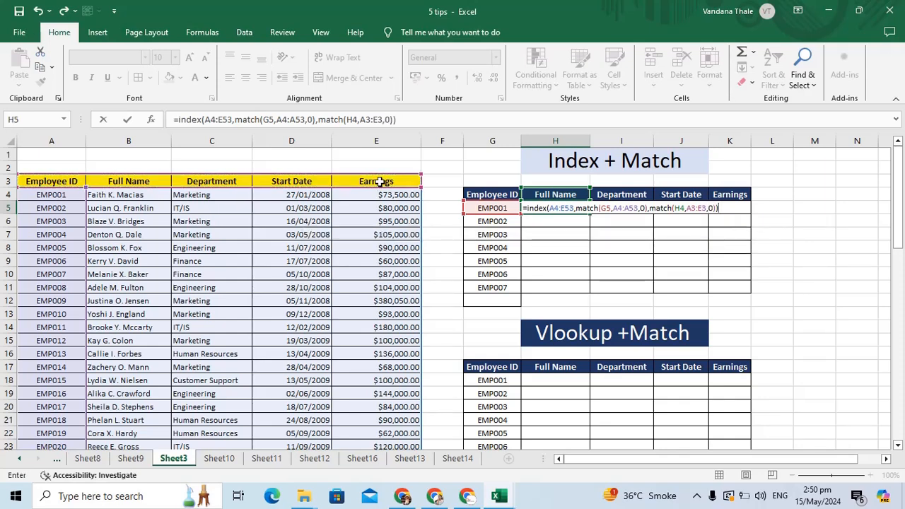
key("Return")
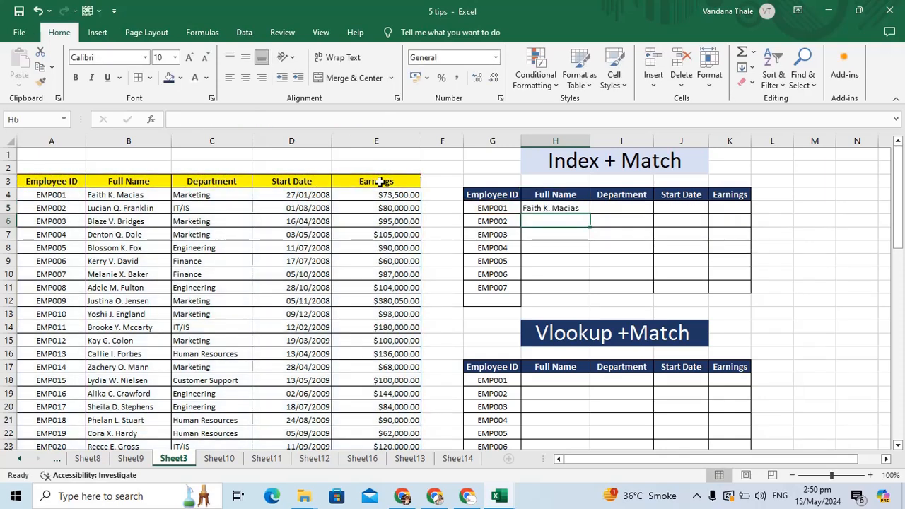
- Fill the H5 formula across and down through K11 in the Index + Match table
left_click(534, 207)
left_click_drag(591, 214, 750, 293)
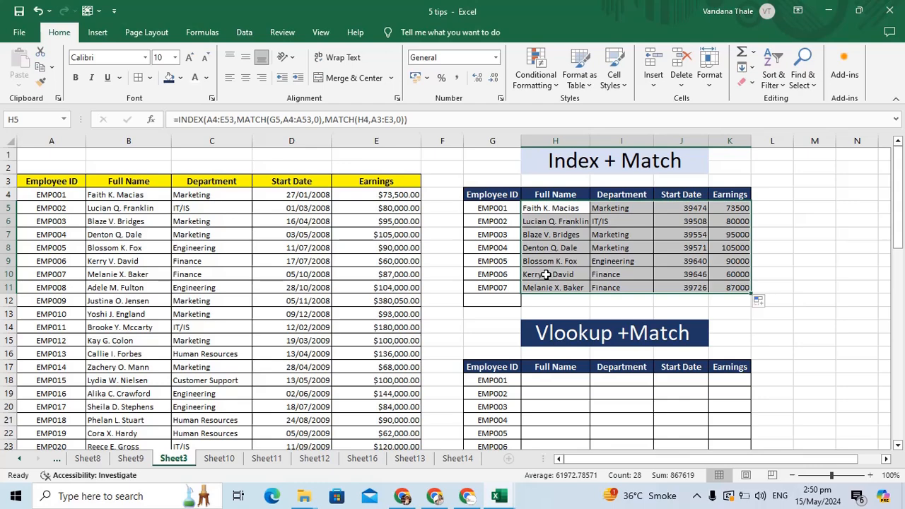
scroll(385, 230, "down", 1)
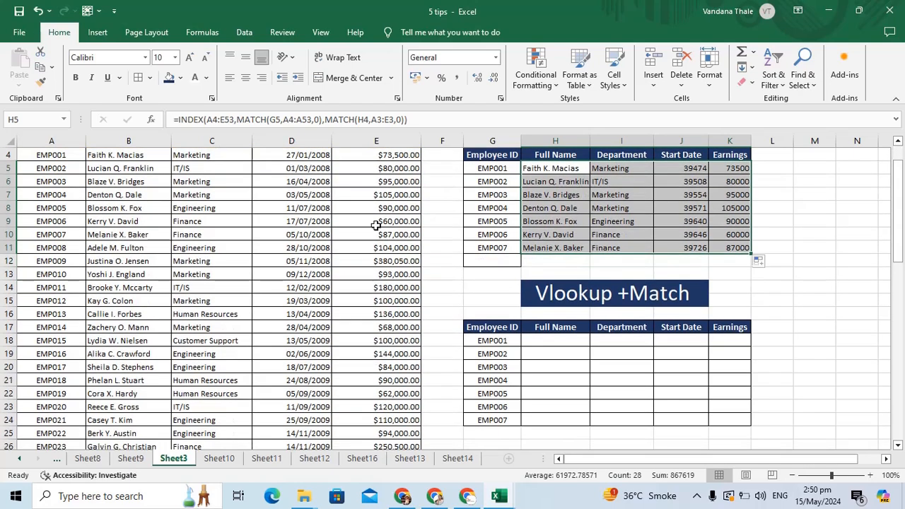
scroll(283, 212, "up", 1)
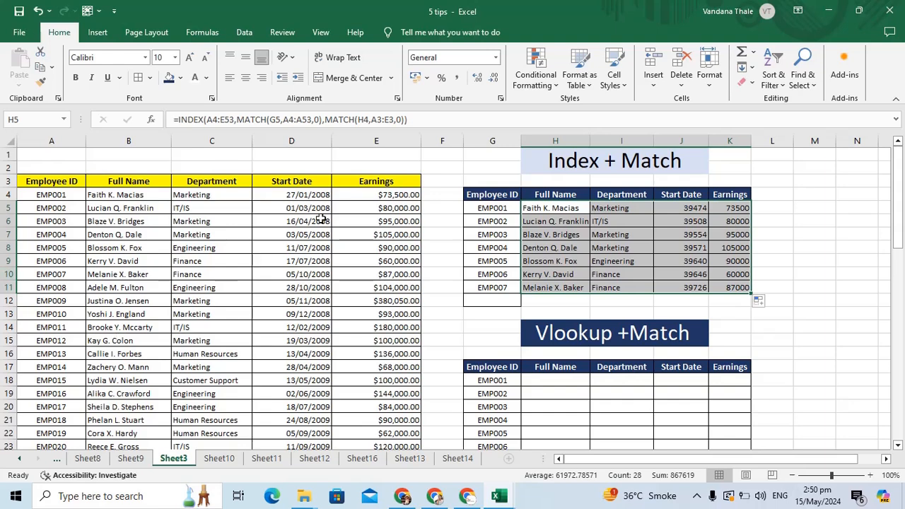
left_click(581, 211)
left_click(757, 210)
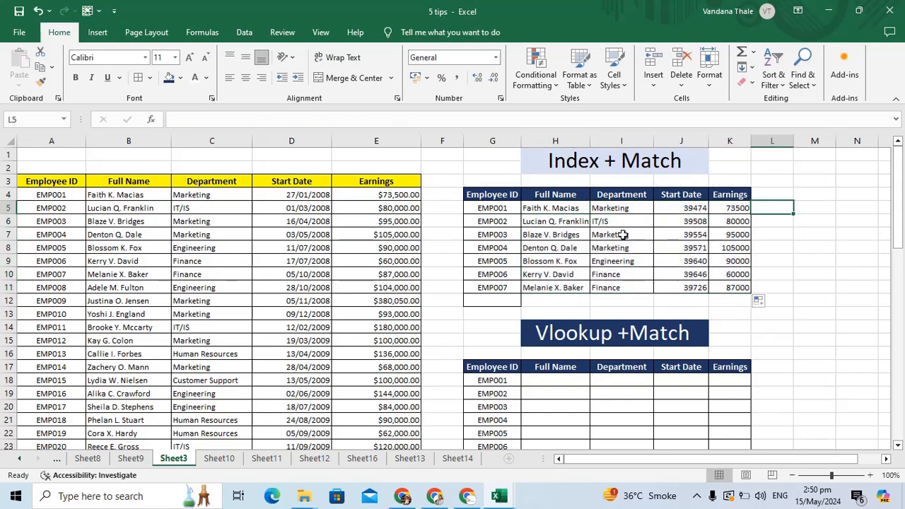
left_click_drag(559, 209, 752, 289)
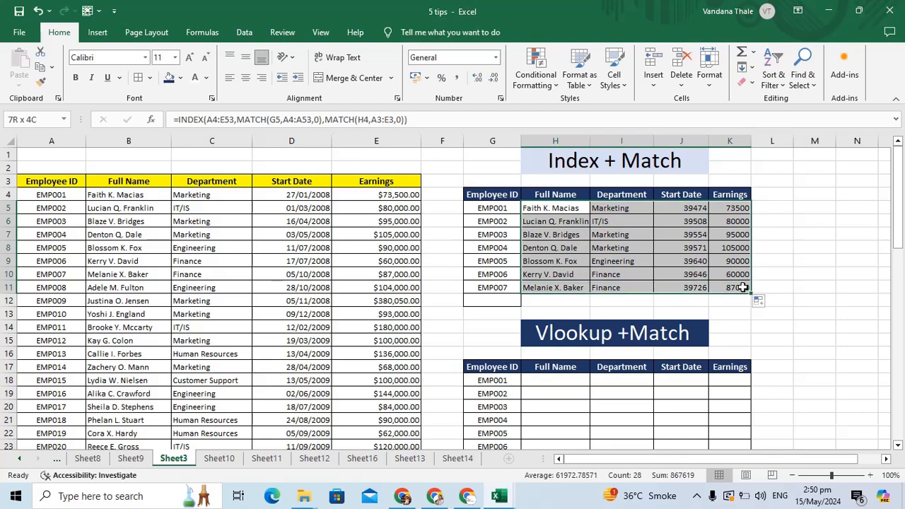
scroll(495, 257, "down", 3)
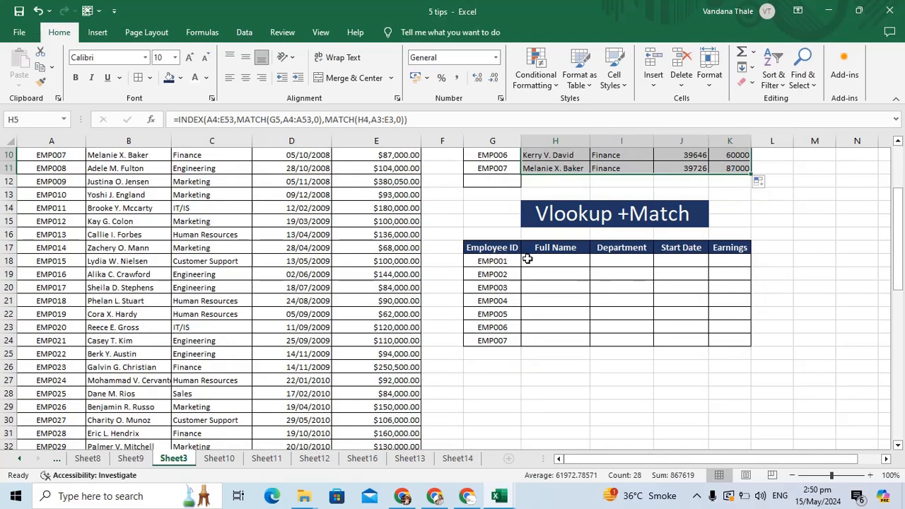
scroll(572, 248, "up", 1)
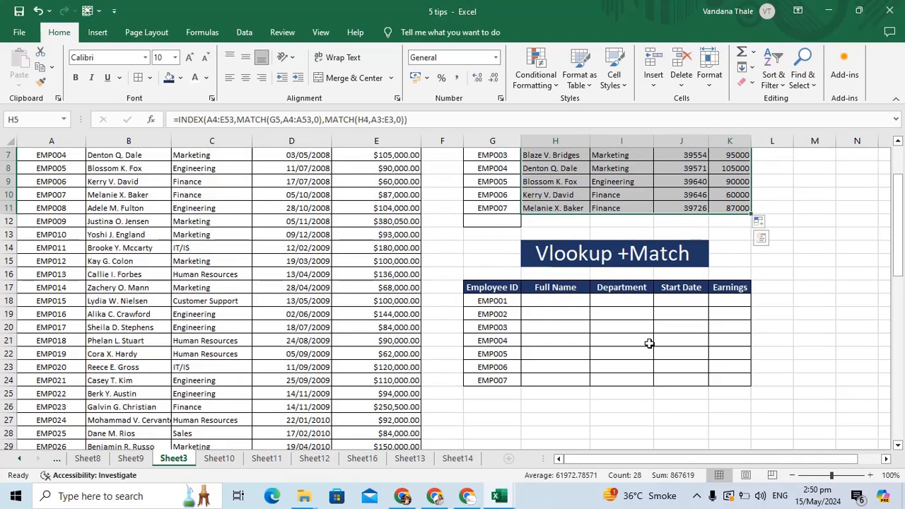
left_click(569, 299)
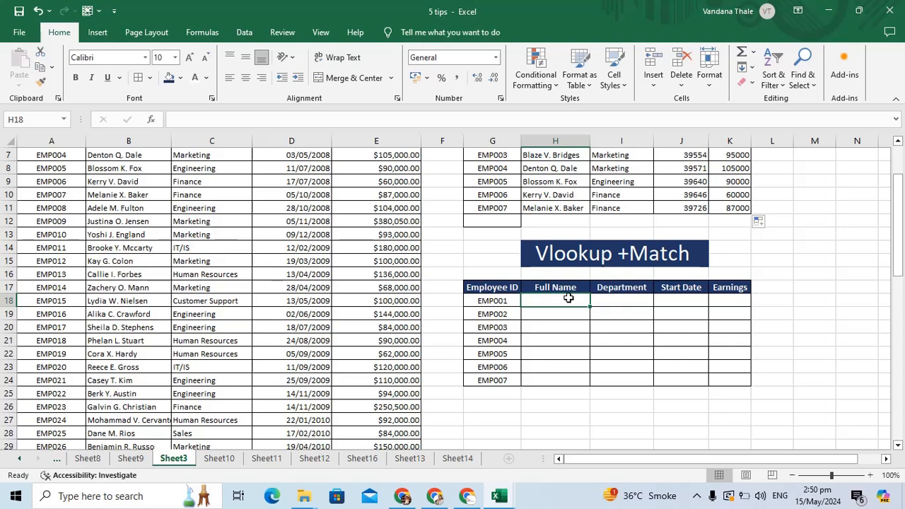
scroll(568, 299, "down", 1)
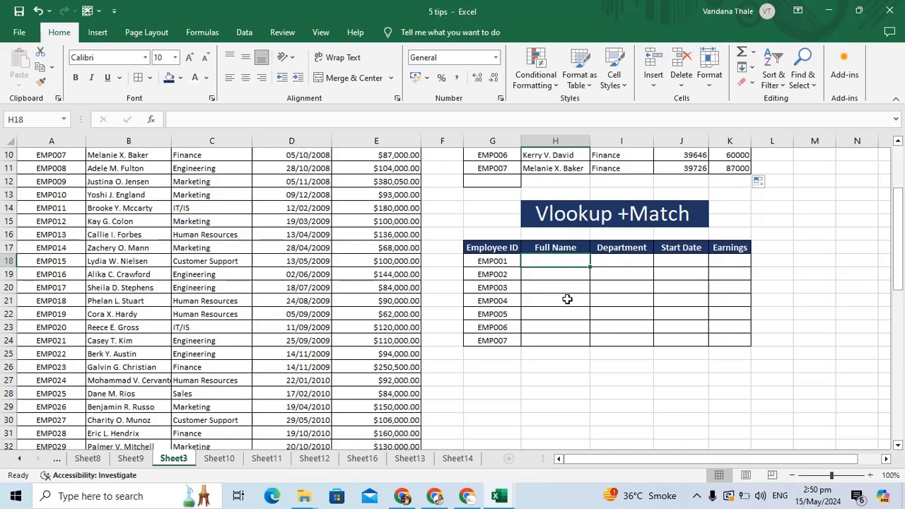
type("=")
key("BackSpace")
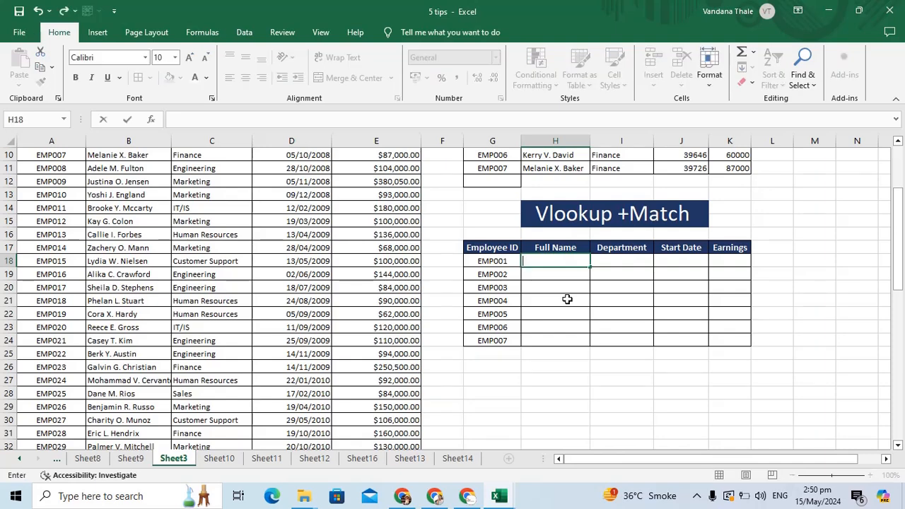
left_click(580, 314)
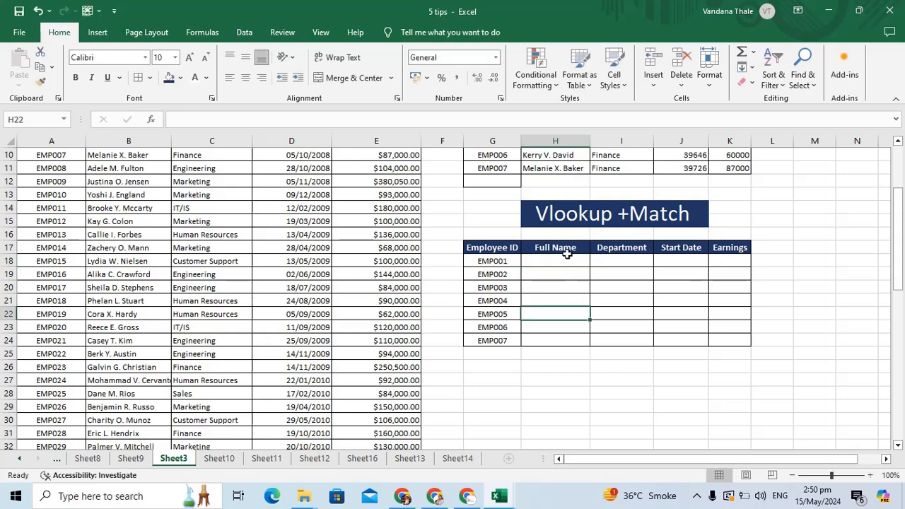
- Select H18:K24 in the Vlookup + Match table and begin a VLOOKUP formula with G18 as the lookup value
left_click_drag(569, 261, 734, 341)
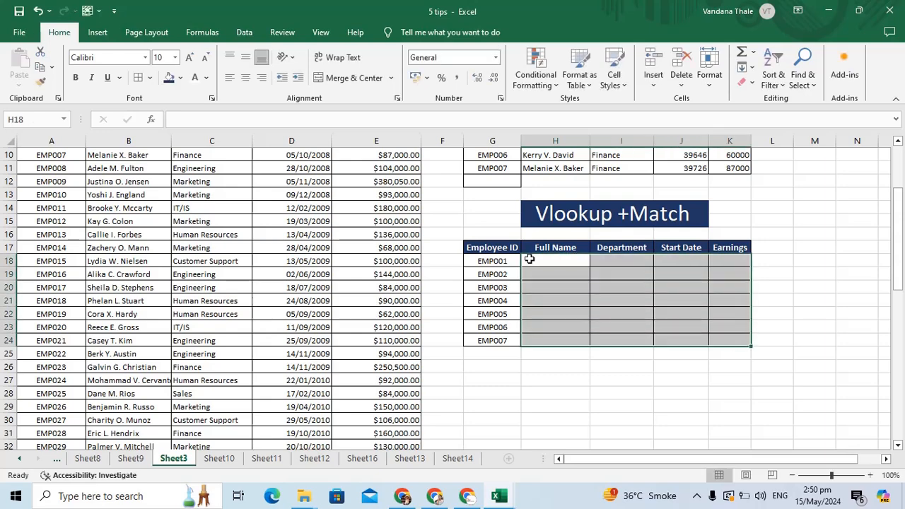
type("=vl")
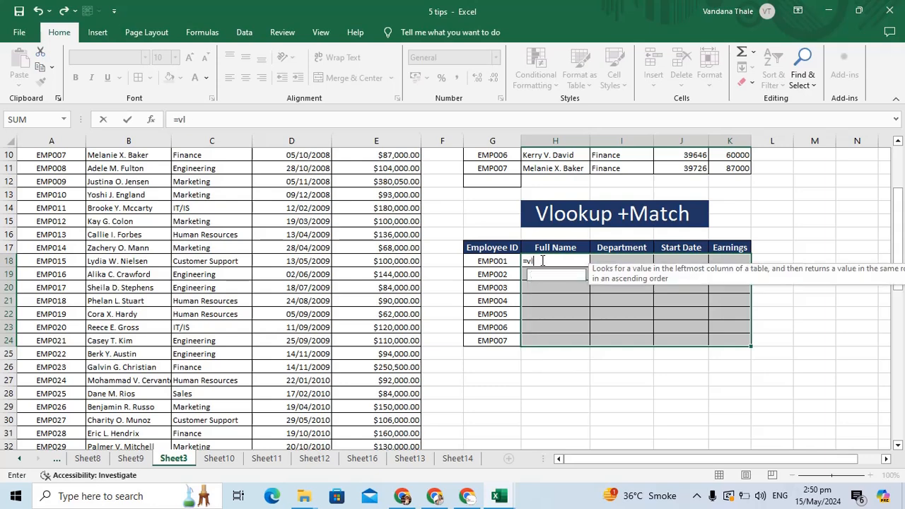
type("ookup(")
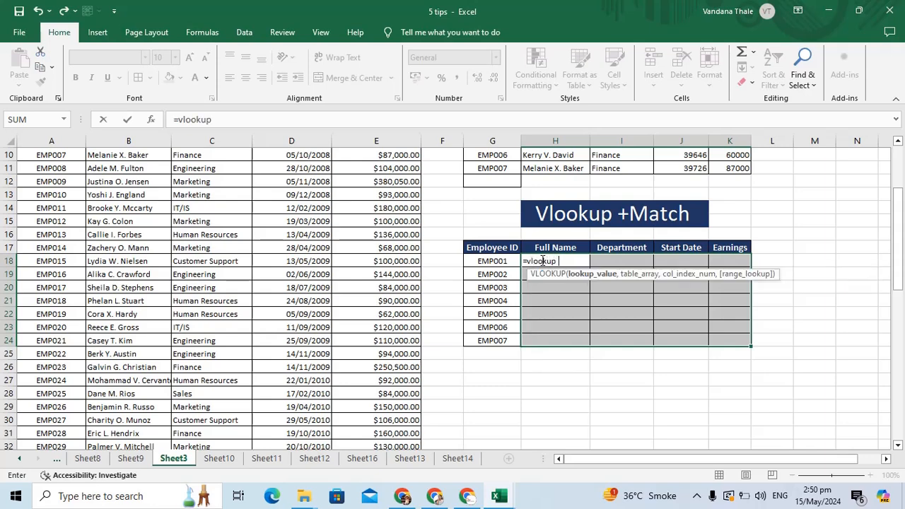
left_click(501, 261)
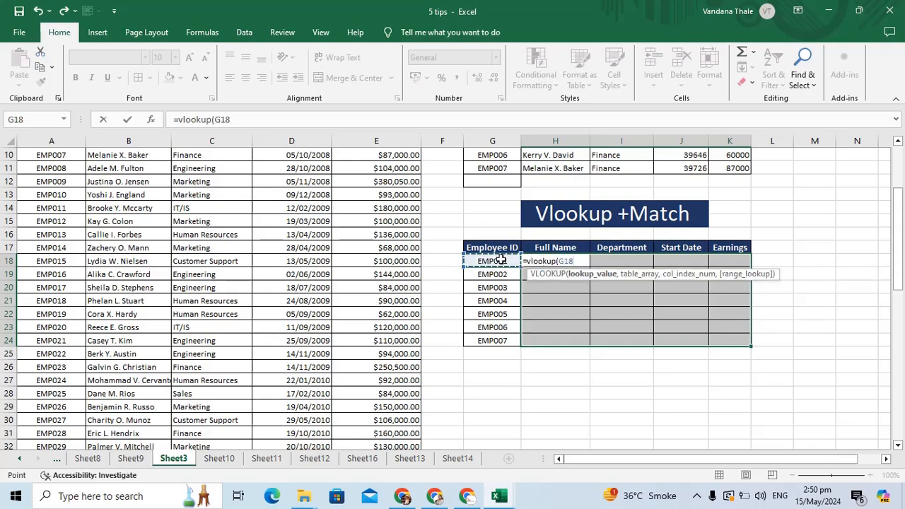
type(",")
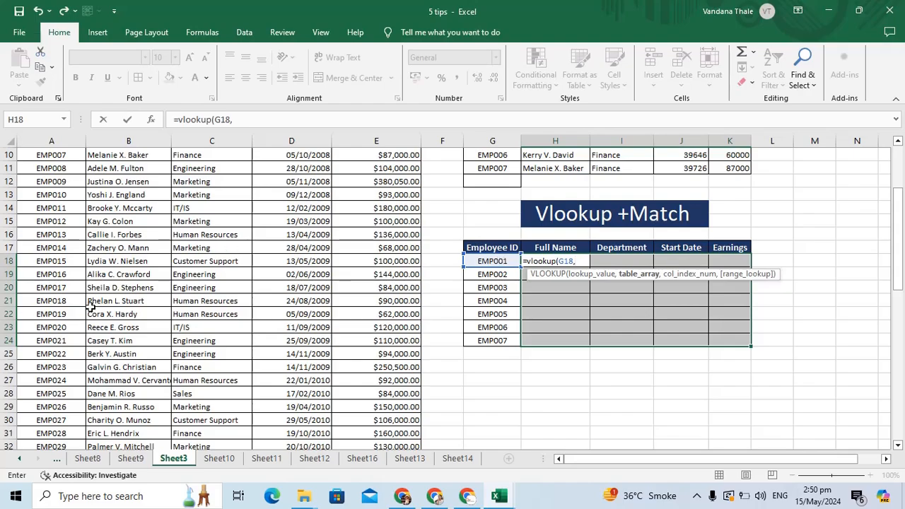
- Supply the employee data range A4:E53 as the VLOOKUP table array
scroll(89, 305, "up", 3)
left_click_drag(49, 196, 380, 414)
scroll(564, 337, "up", 10)
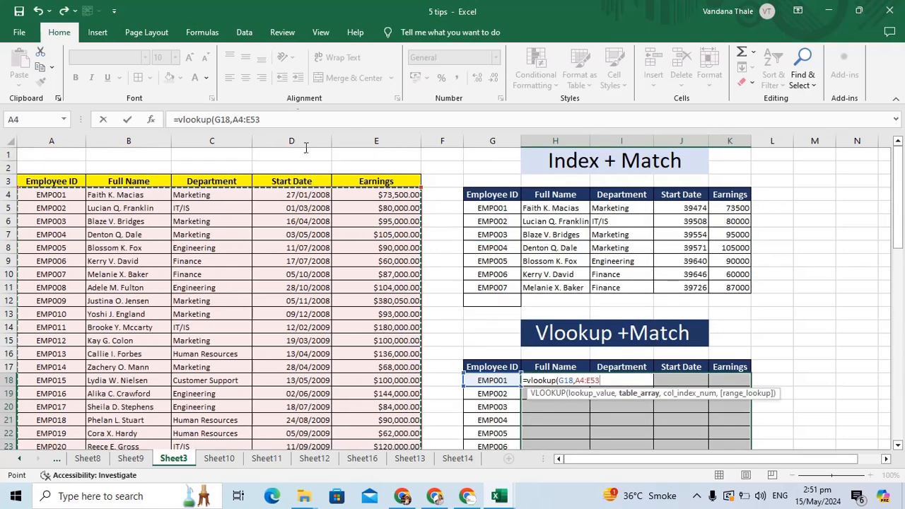
type(",")
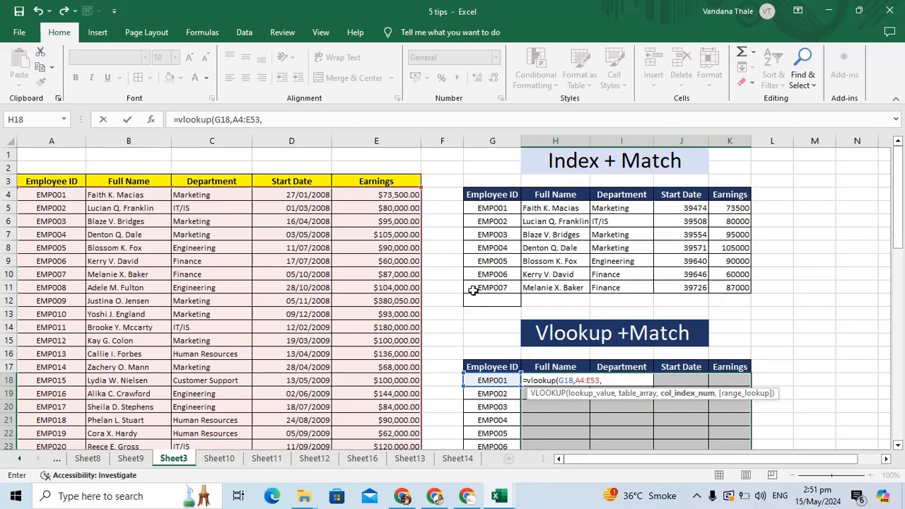
- Supply the VLOOKUP column index with an exact match of the Full Name header: MATCH(H17,A3:E3,0)
type("match")
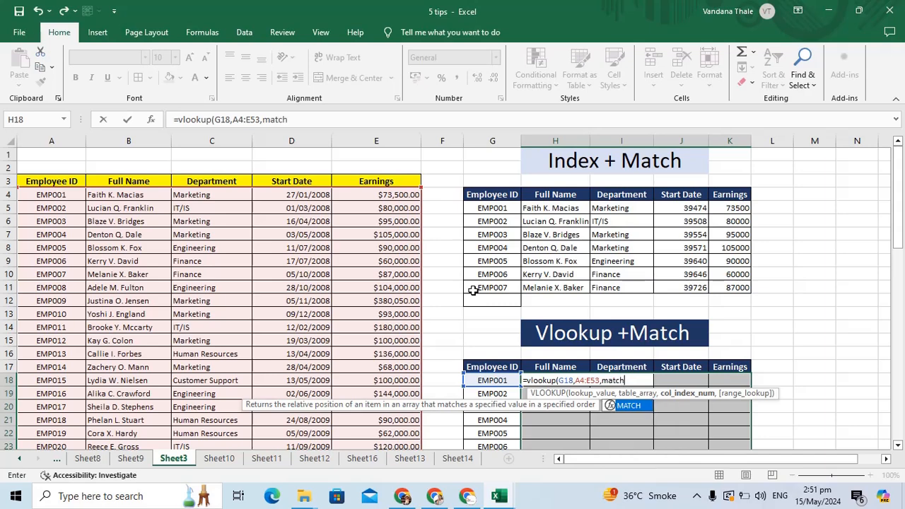
type("(")
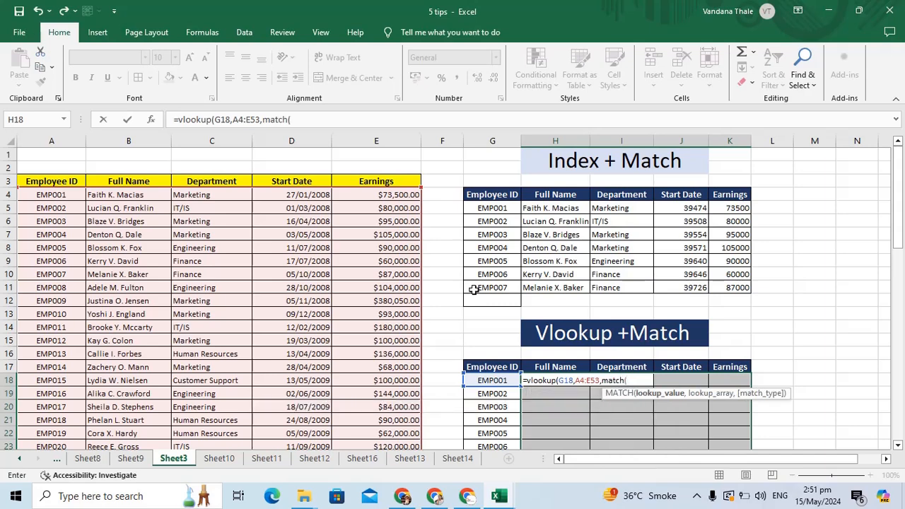
left_click(549, 368)
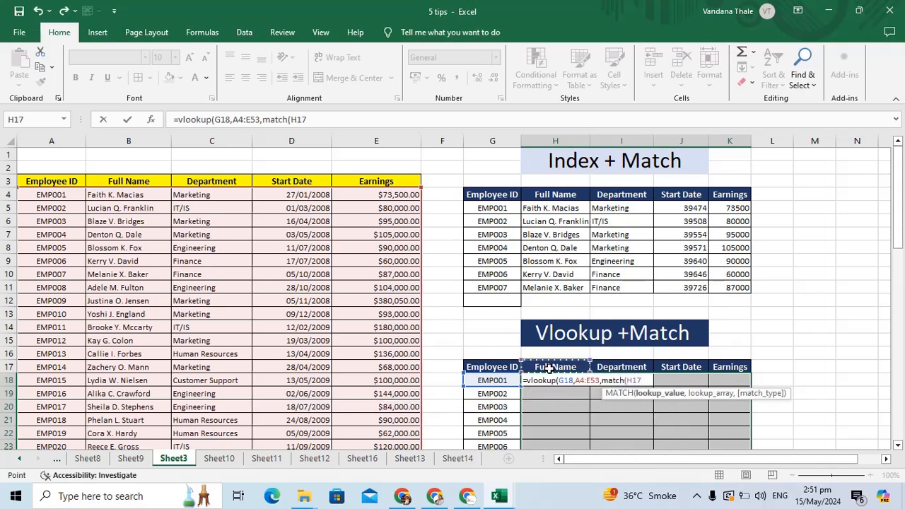
type(",")
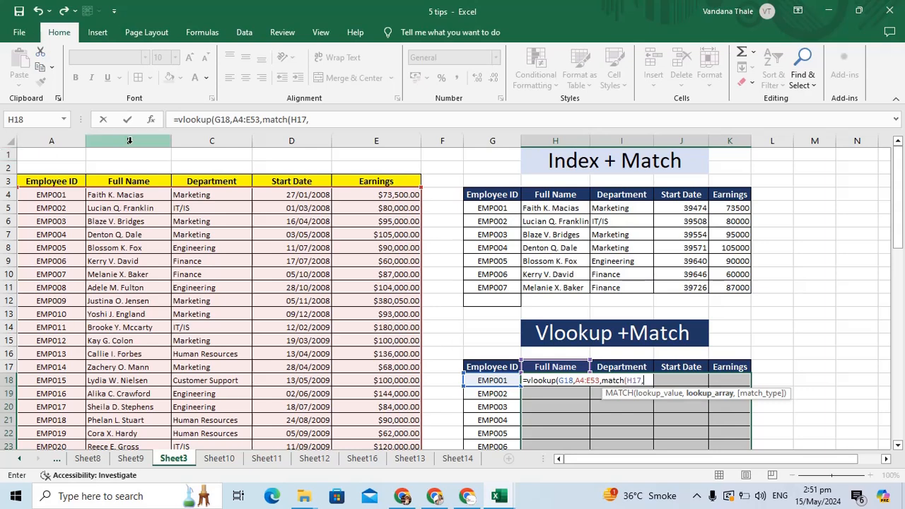
left_click_drag(40, 181, 381, 177)
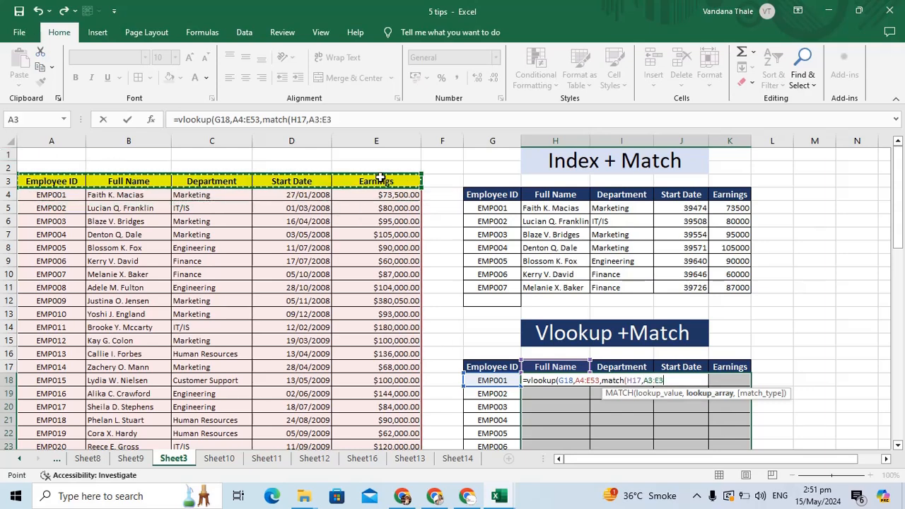
type(",")
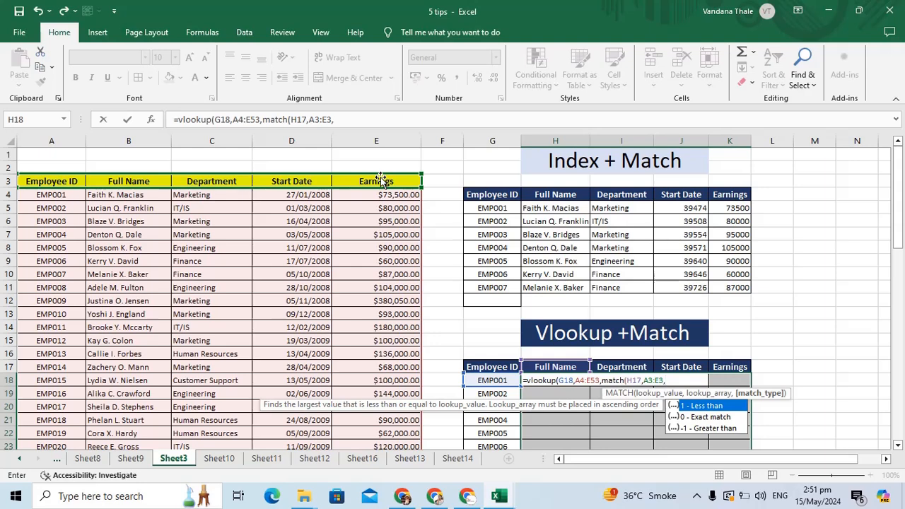
type("0),")
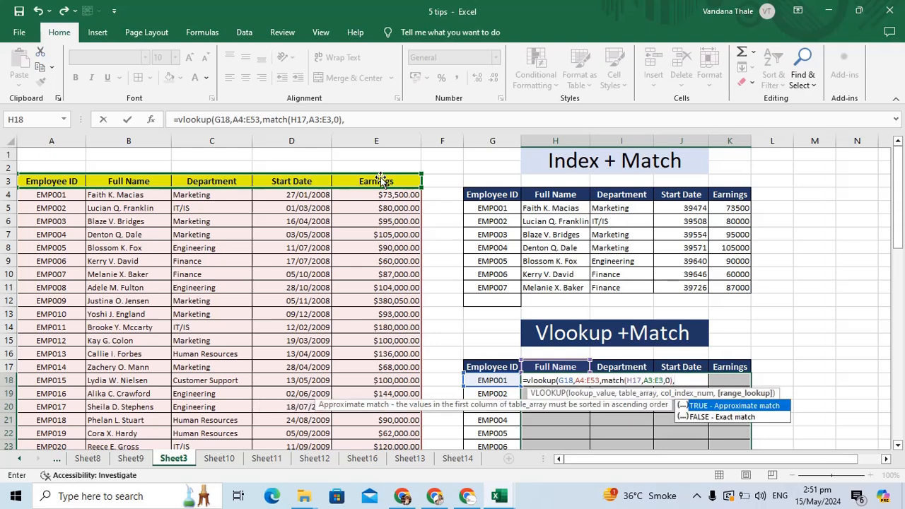
- Finish the VLOOKUP with range lookup 0 for an exact match and enter it in all selected cells H18:K24
type("0)")
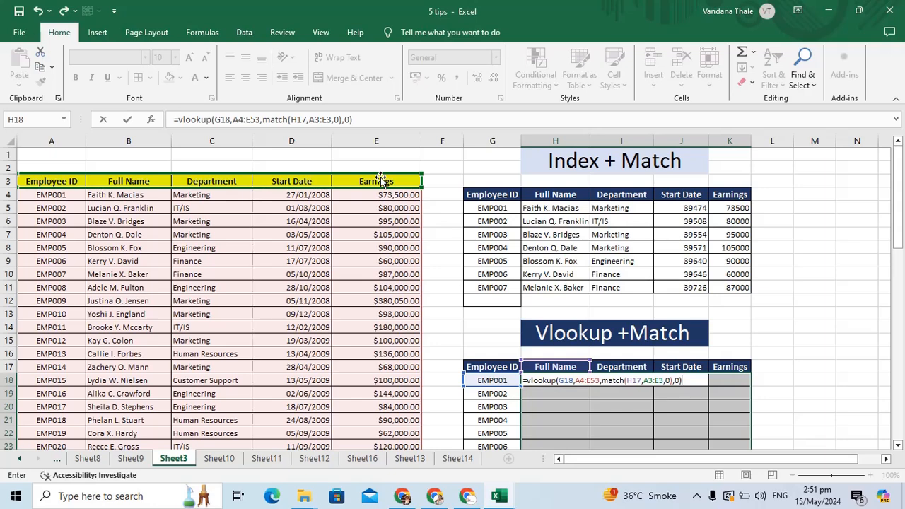
key("ctrl+Return")
scroll(566, 354, "down", 5)
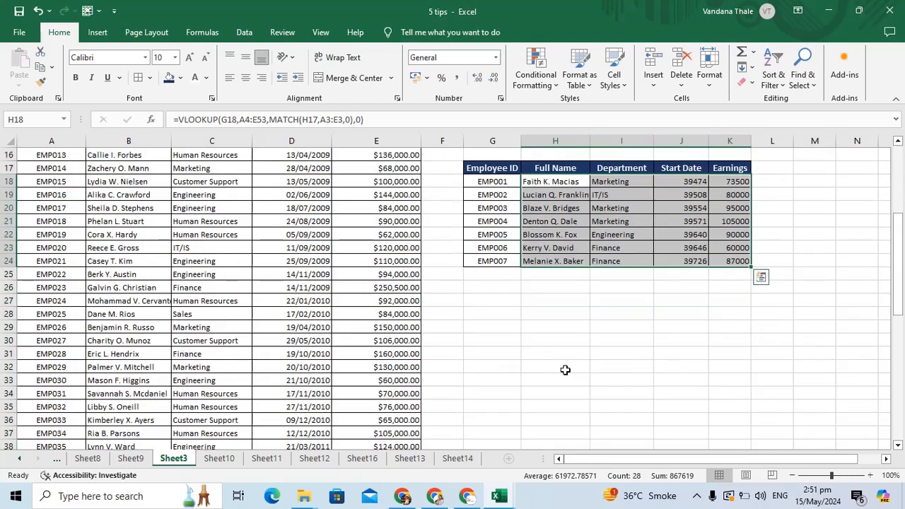
scroll(576, 290, "up", 2)
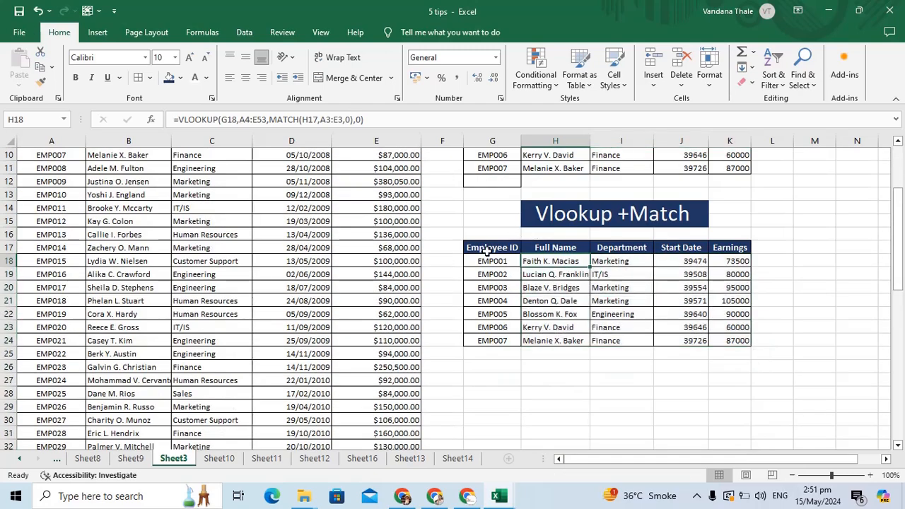
- Compare the filled Vlookup + Match table with the Index + Match table and inspect the formula in H18
left_click_drag(488, 261, 733, 341)
scroll(587, 265, "up", 3)
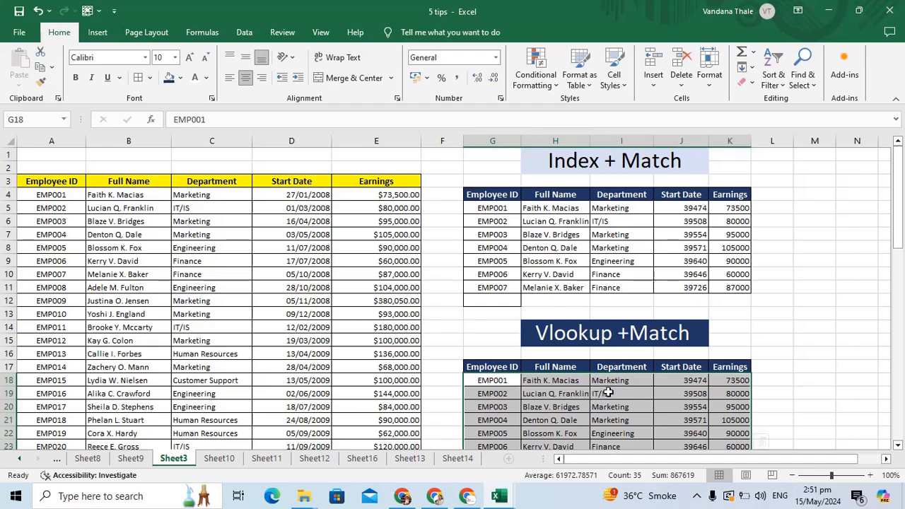
scroll(608, 399, "down", 3)
scroll(571, 305, "up", 2)
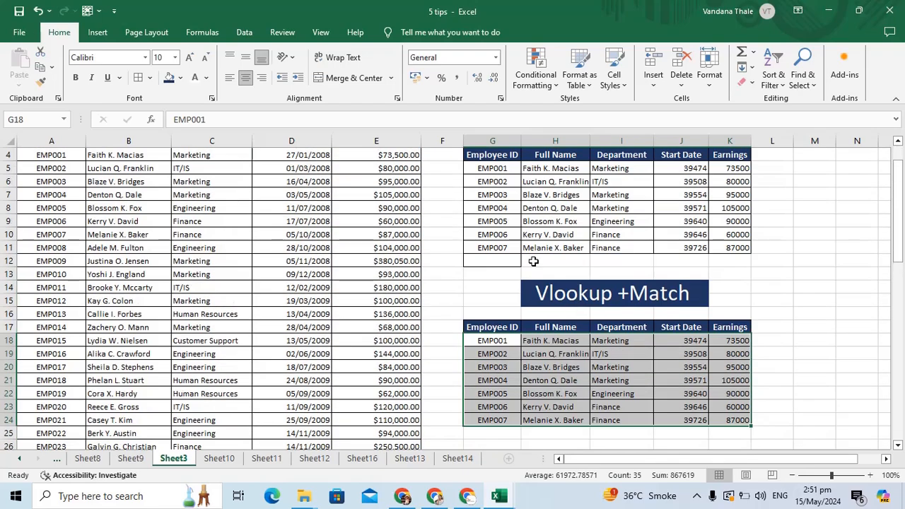
scroll(577, 220, "up", 1)
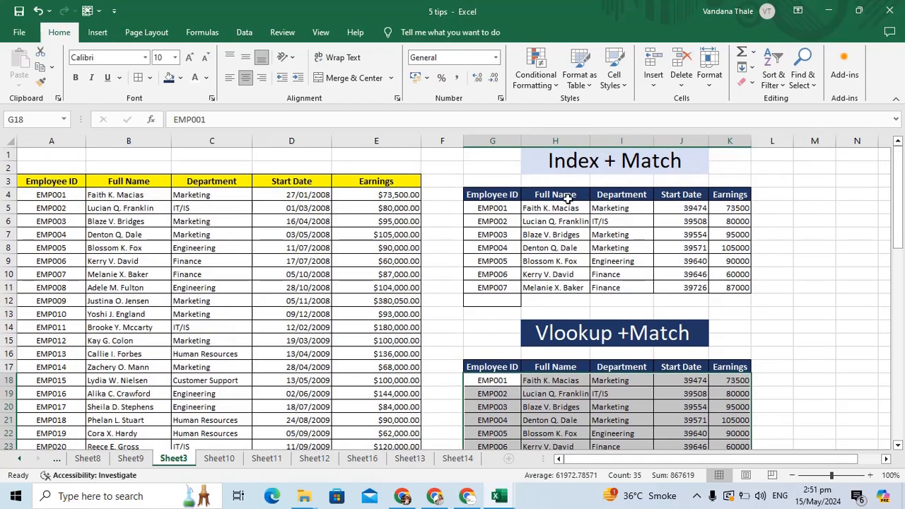
scroll(594, 253, "down", 3)
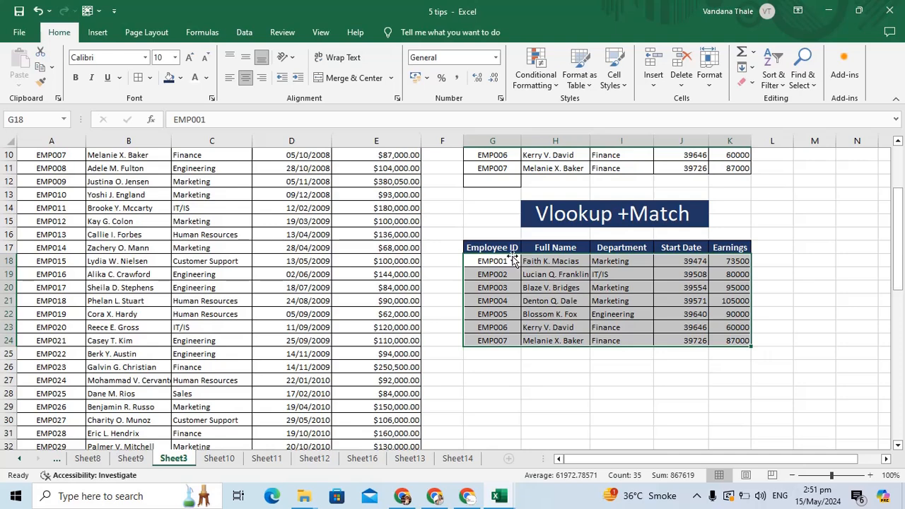
left_click(559, 261)
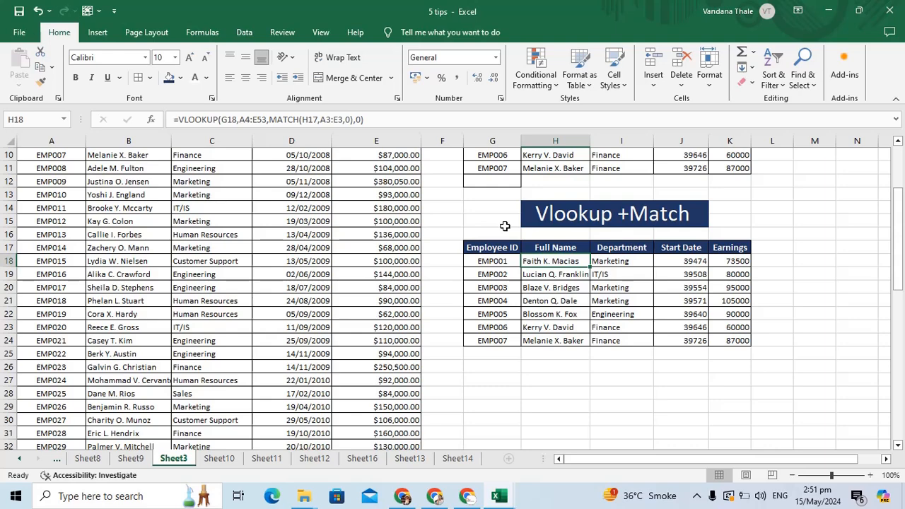
left_click(697, 497)
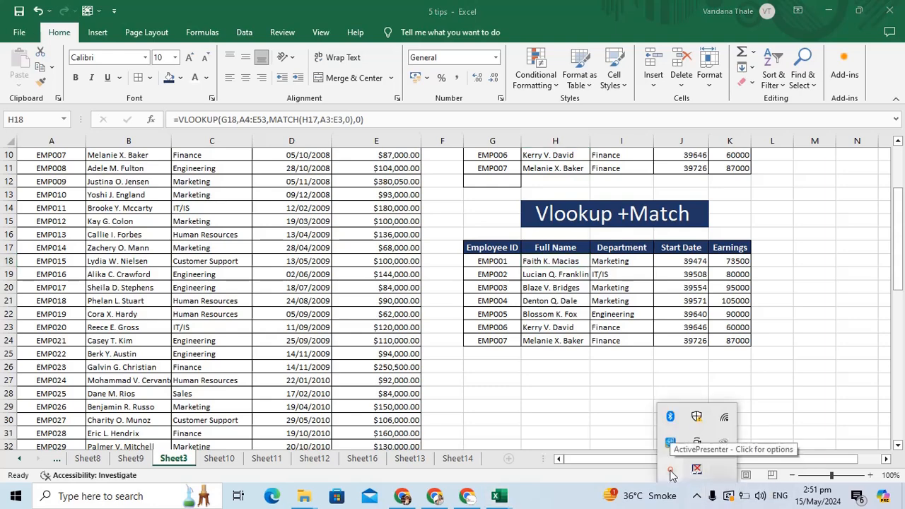